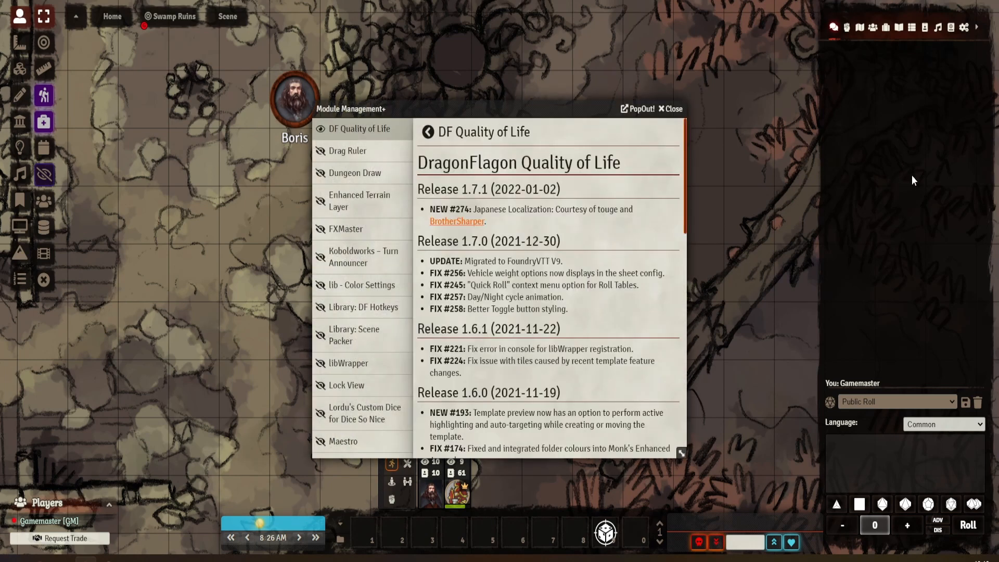
- Close the module changelog and set Stoutmight's character sheet and the Party Inventory window side by side
click(672, 109)
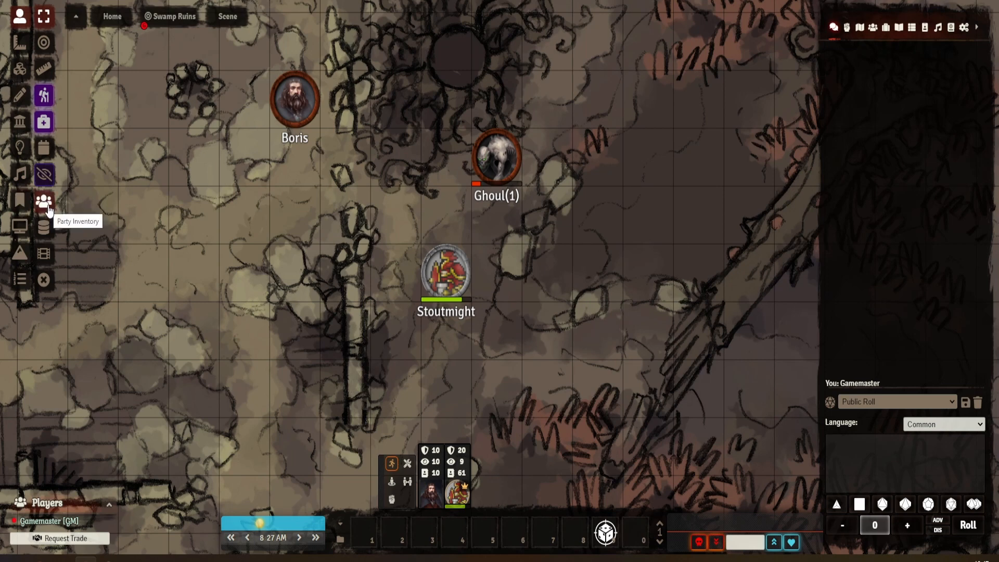
double_click(443, 275)
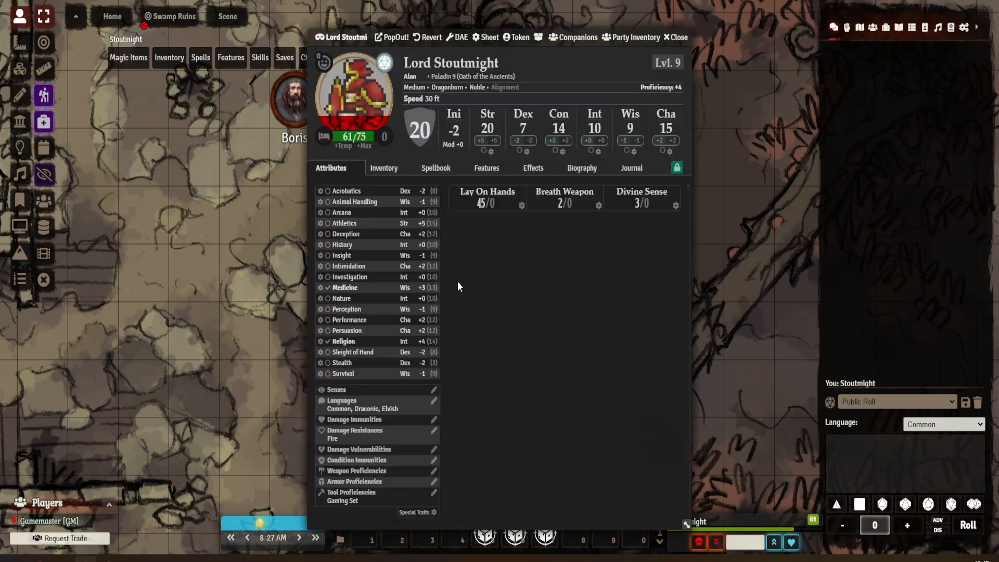
click(636, 38)
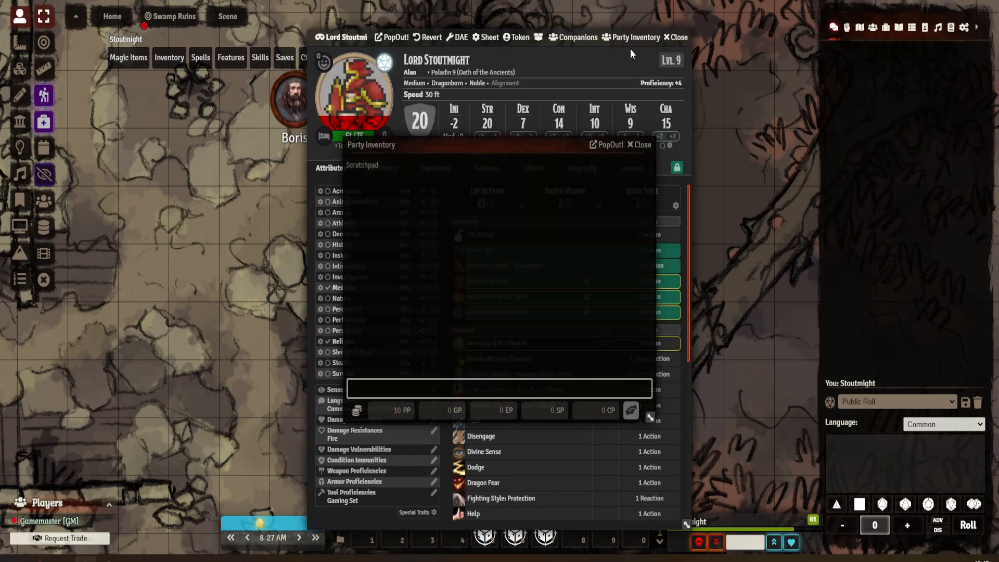
drag(370, 35, 512, 33)
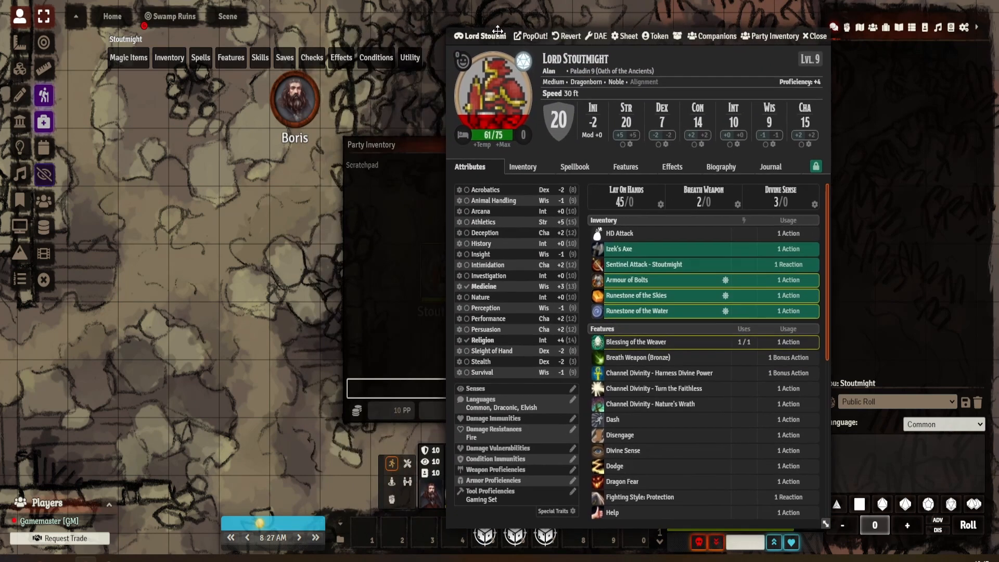
drag(369, 150, 115, 149)
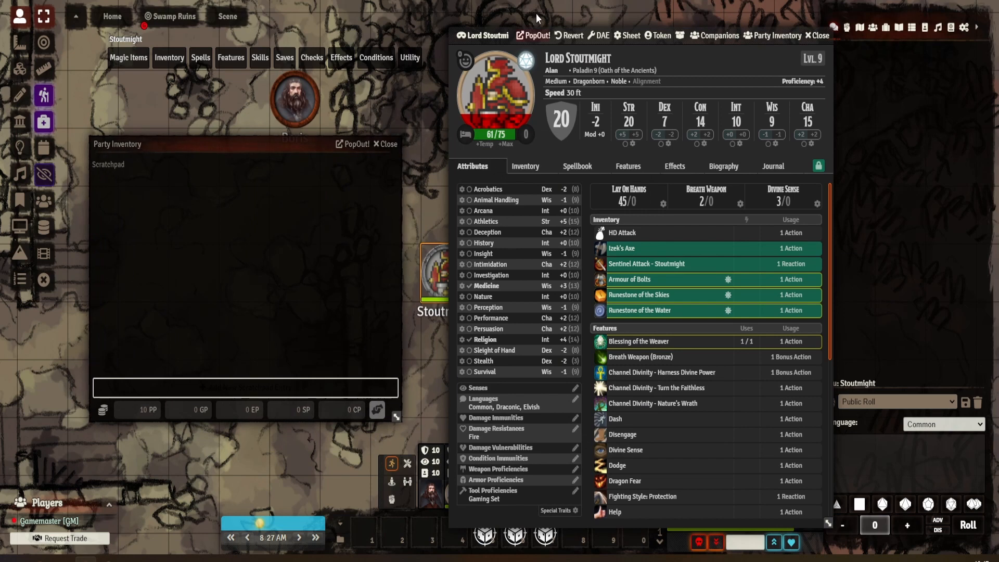
drag(493, 31, 462, 27)
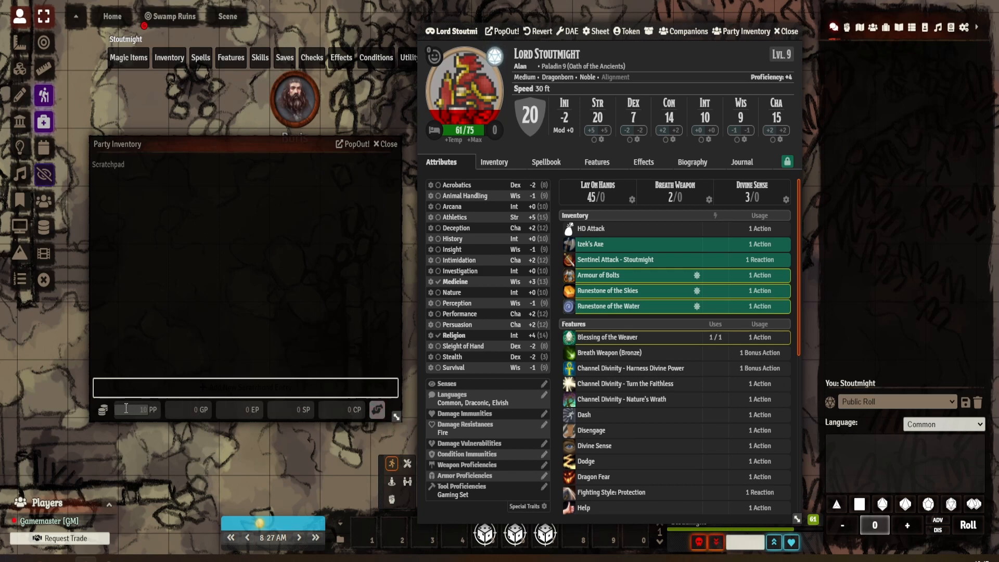
- Try to split the party's currency among all the listed characters, keeping everyone included
click(377, 411)
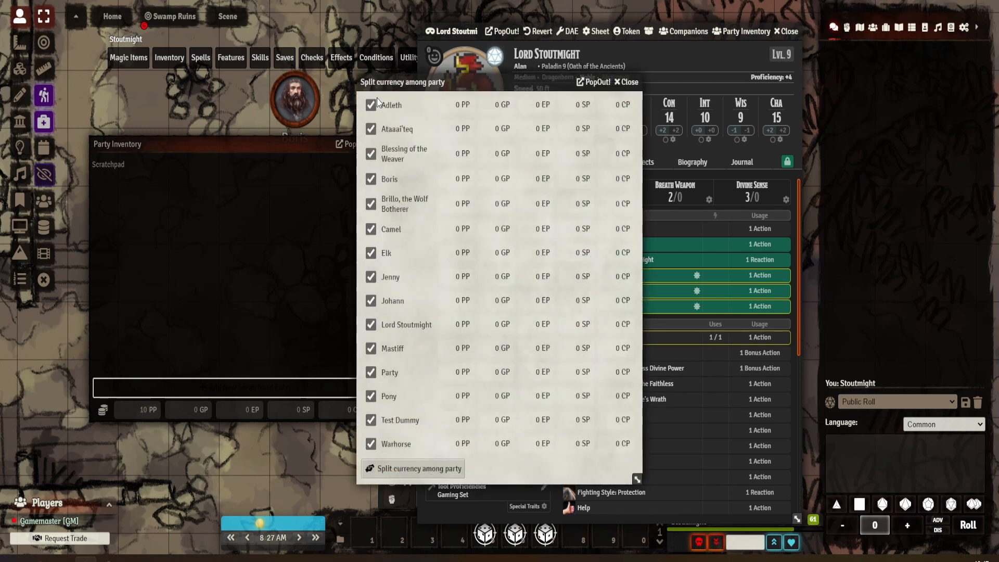
click(417, 470)
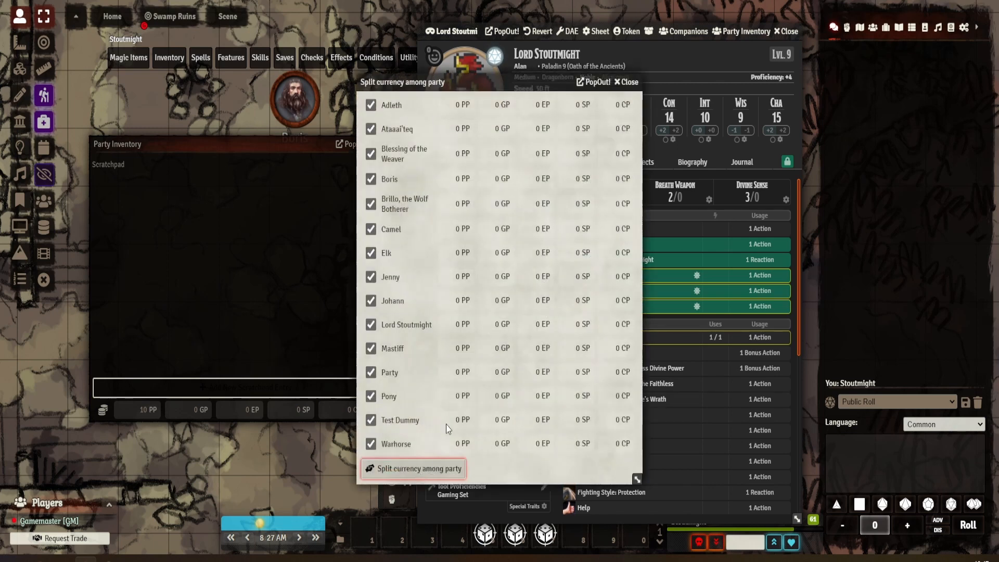
click(627, 82)
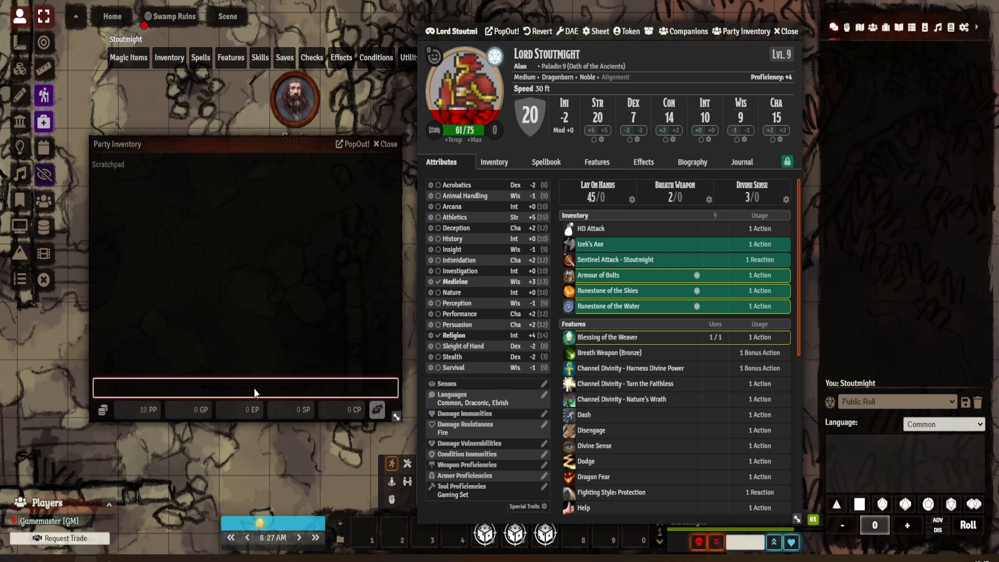
- Add a blank item to the party scratchpad, check its item types, and delete it
click(238, 389)
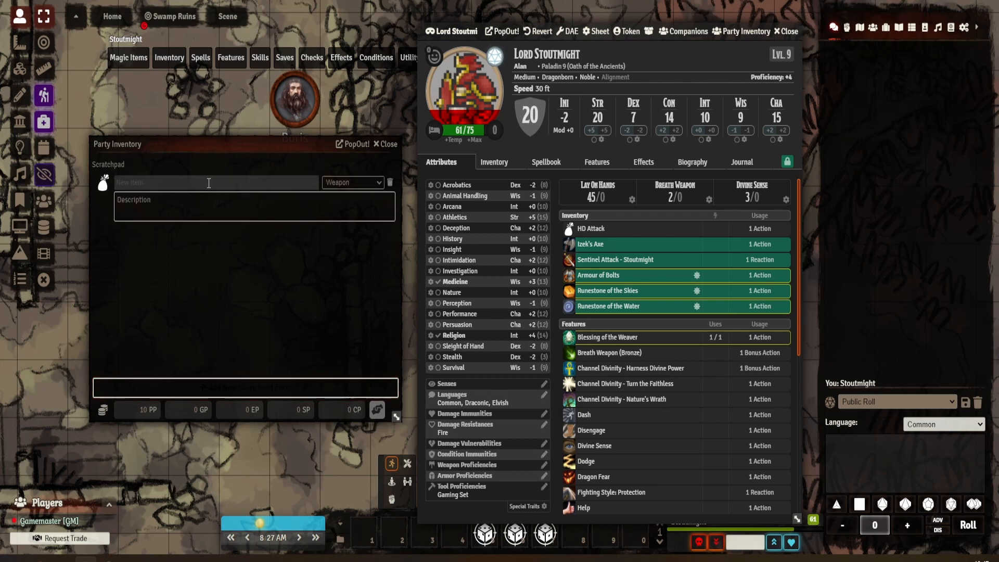
click(351, 183)
click(338, 193)
click(490, 173)
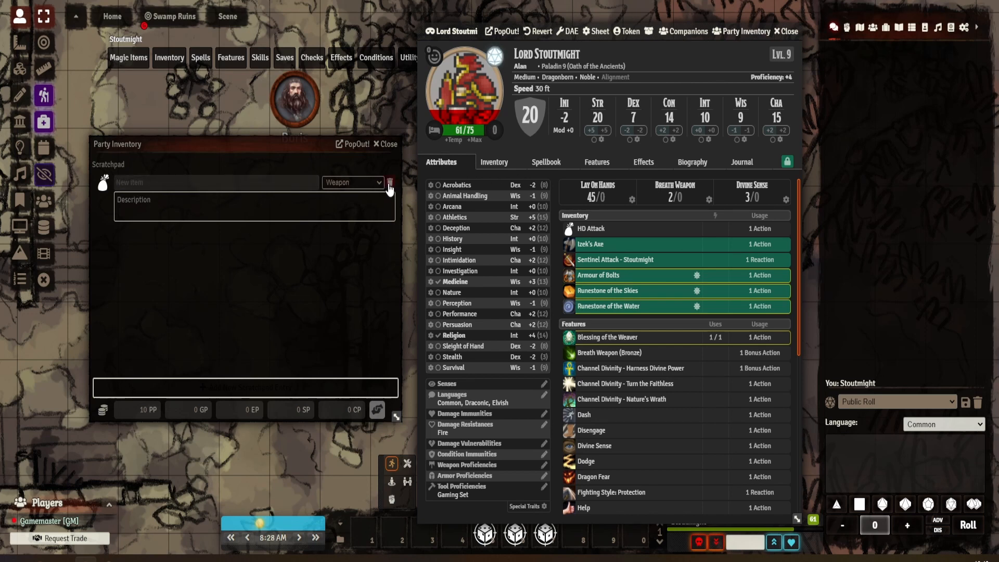
- Move Spell Scroll: Mass Cure Wounds and Rations from Stoutmight's inventory to the party scratchpad
click(492, 161)
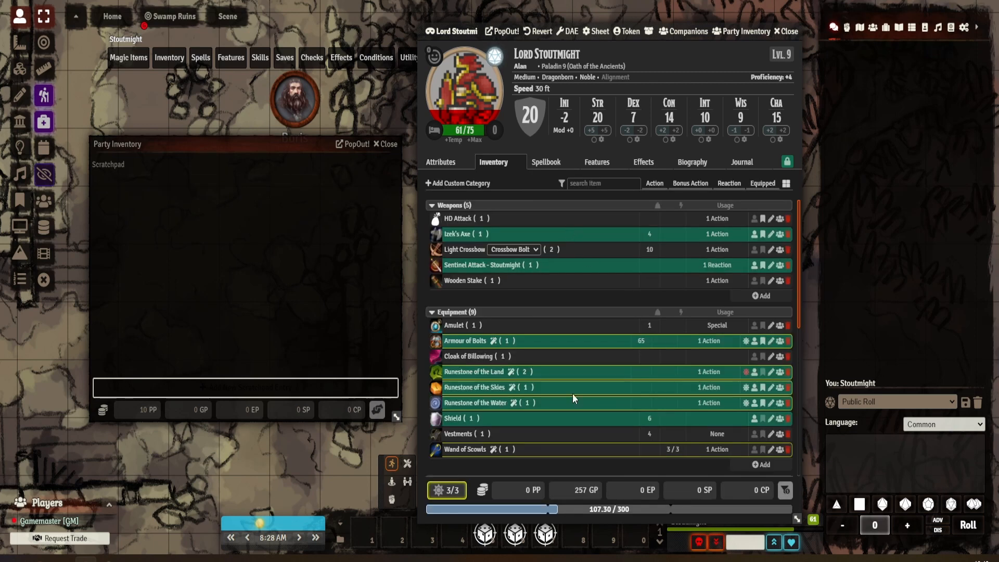
scroll(548, 358, down, 5)
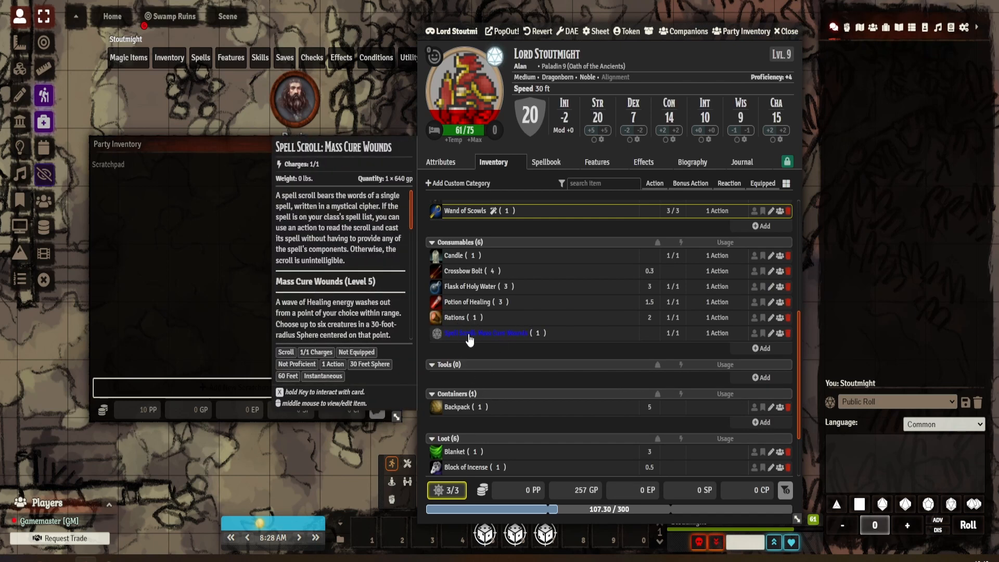
drag(449, 337, 260, 264)
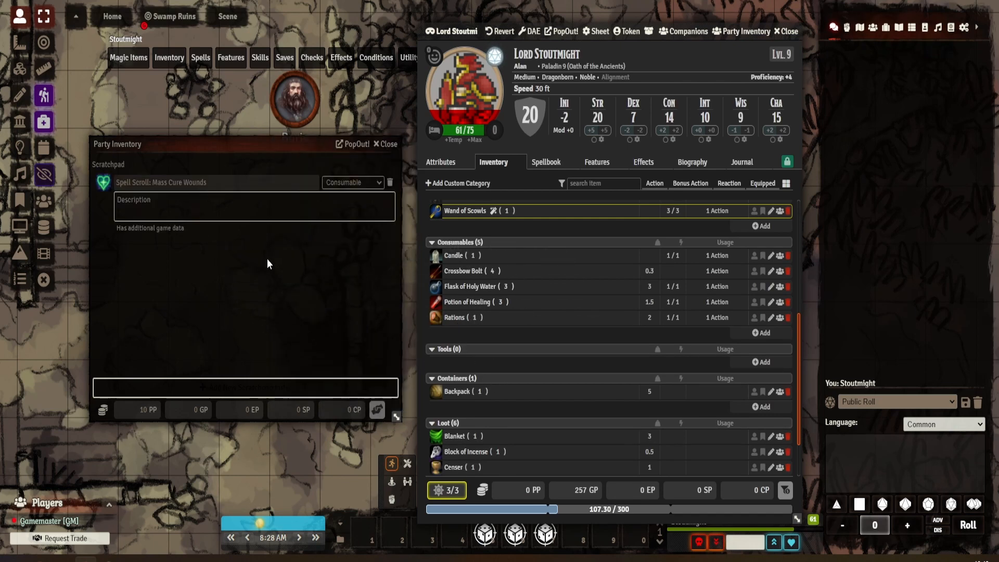
drag(451, 318, 214, 285)
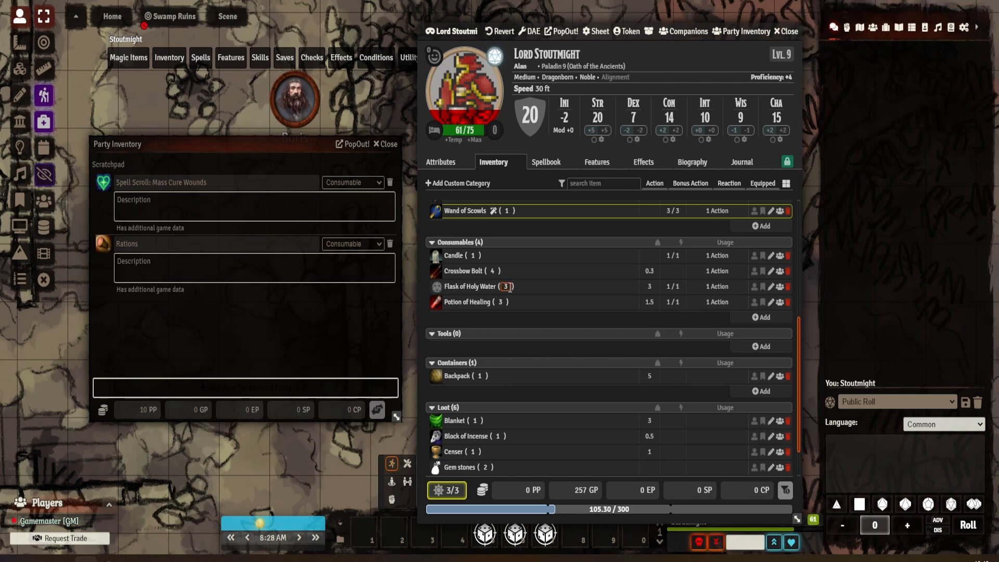
- Search the module settings for "part" and review the Party Inventory options
mouse_move(511, 288)
click(964, 27)
click(909, 155)
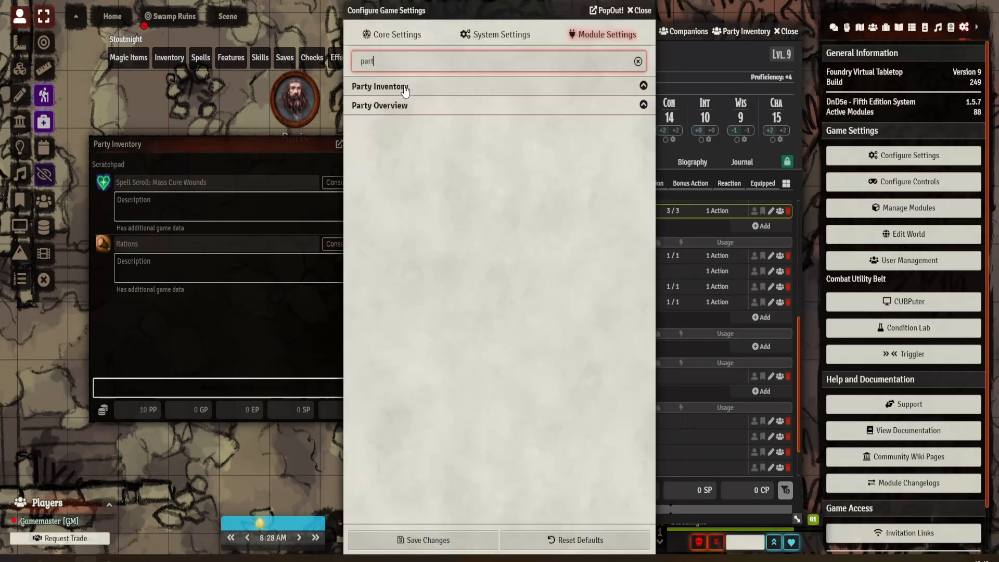
click(405, 97)
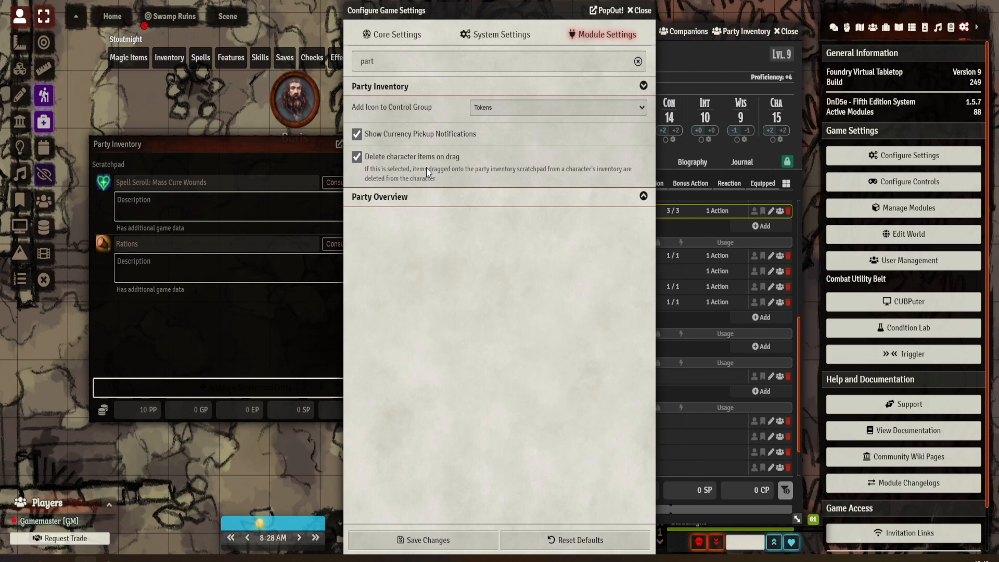
key(Escape)
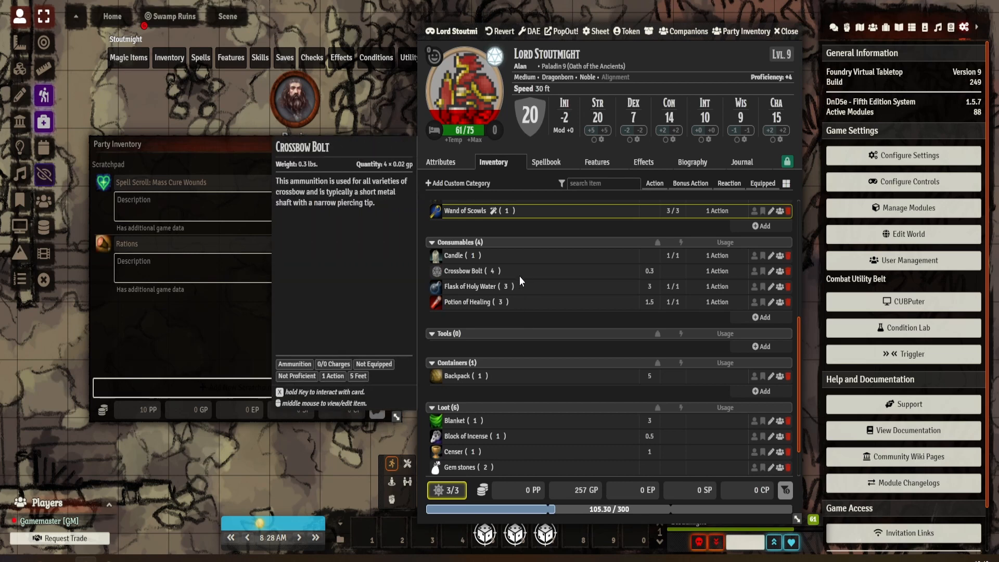
- Return Spell Scroll: Mass Cure Wounds and Rations from the party scratchpad to Stoutmight's inventory
mouse_move(467, 294)
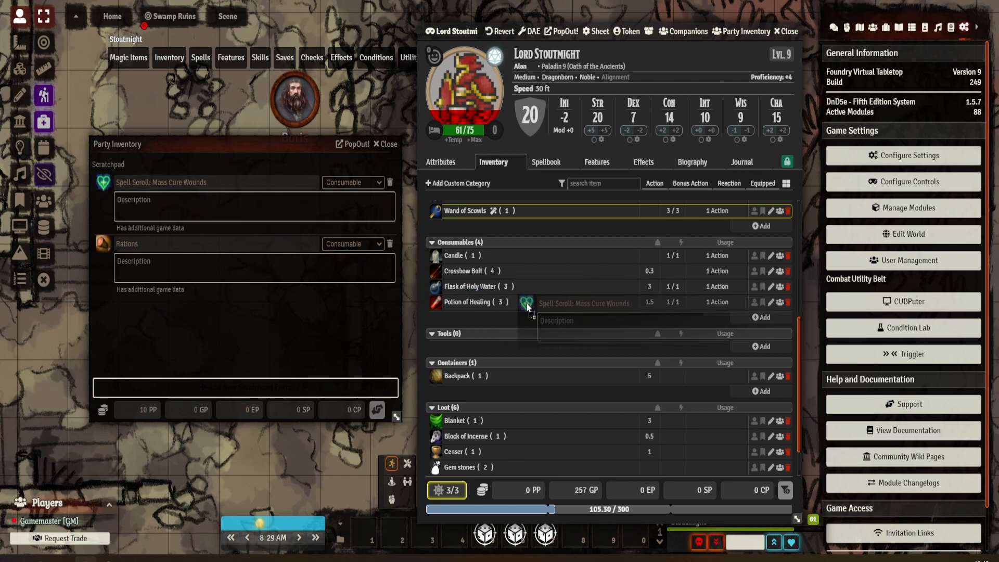
drag(532, 304, 534, 304)
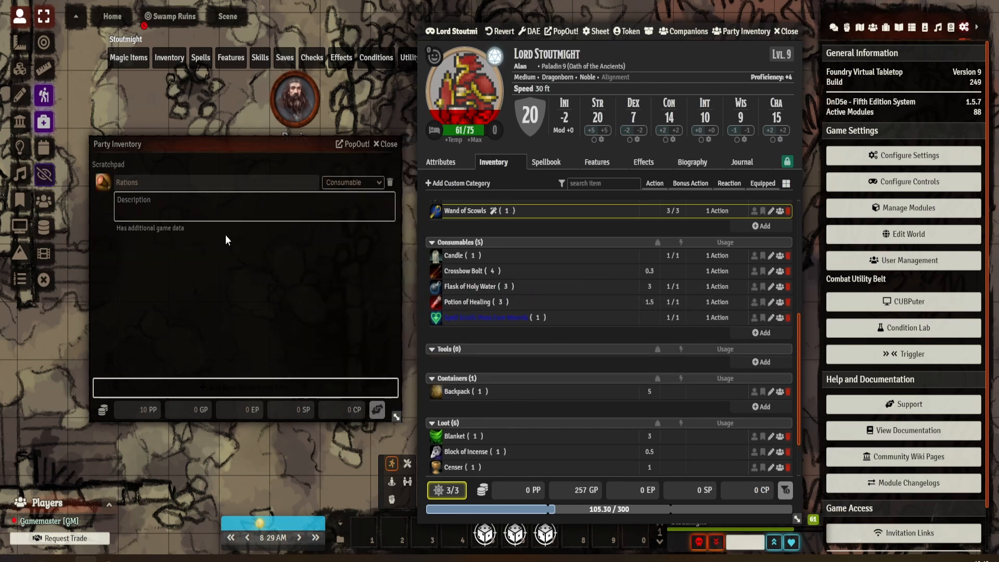
drag(106, 187, 500, 307)
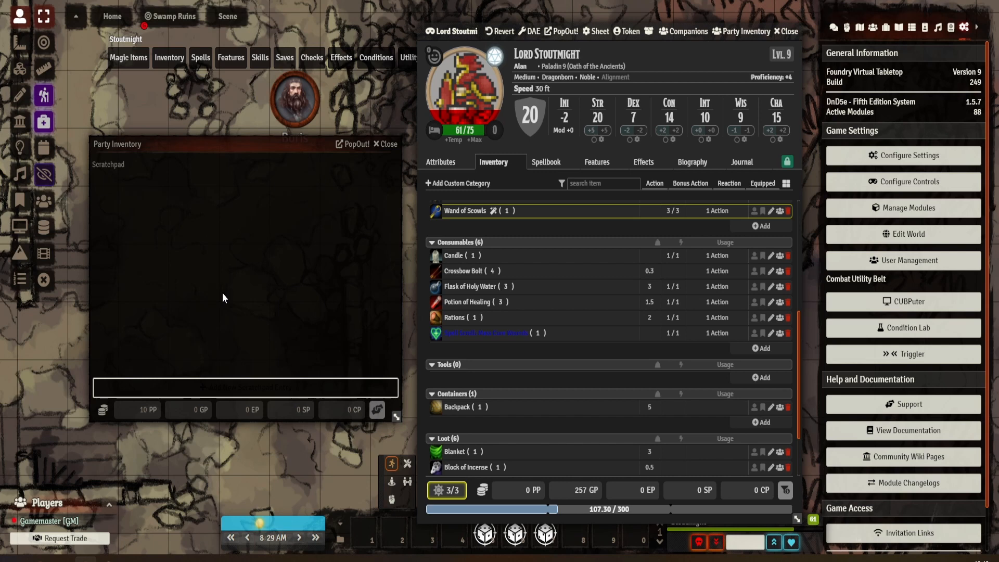
- Add a new item to the party scratchpad and name it "Gem 2"
click(248, 385)
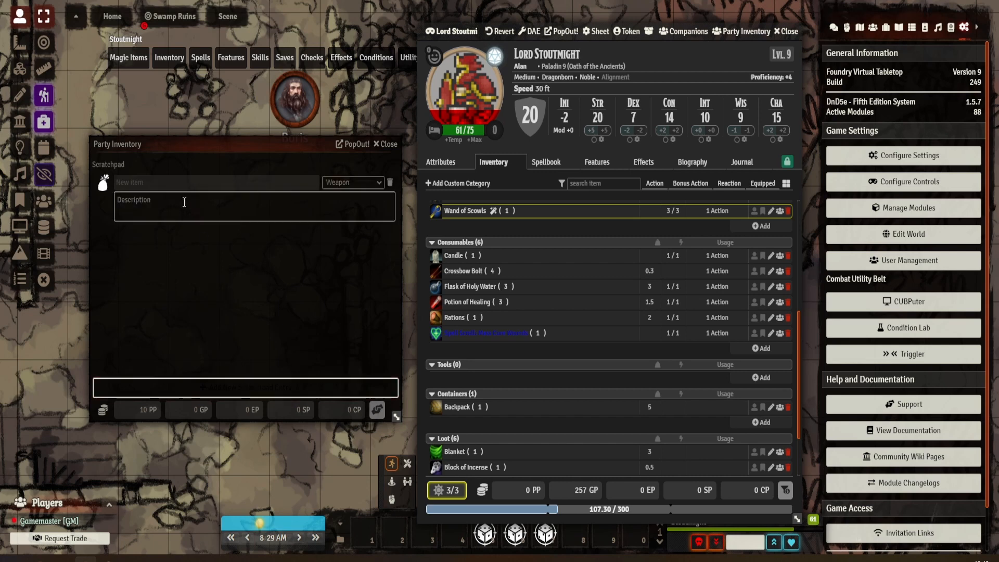
click(162, 184)
text(Gem 2)
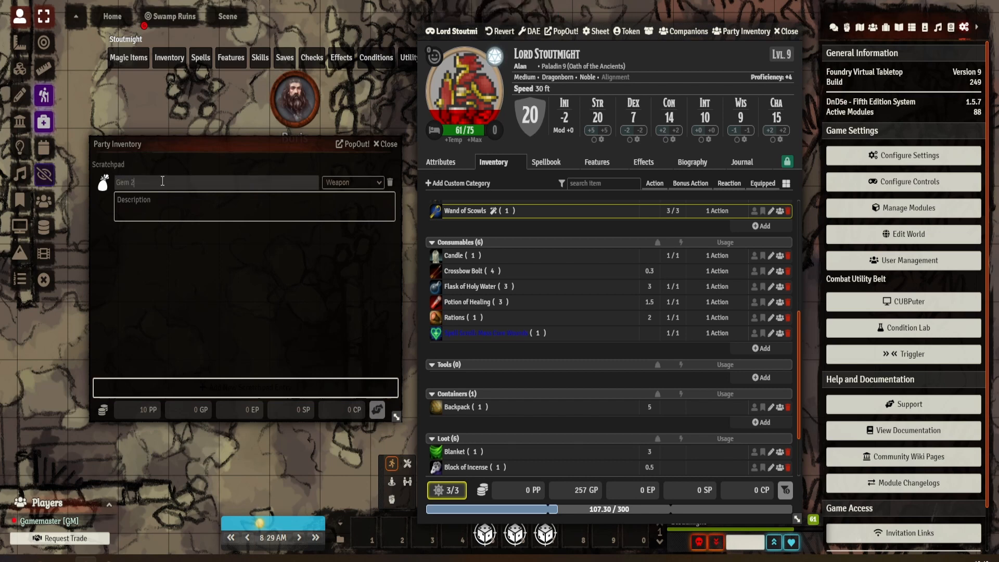
click(255, 253)
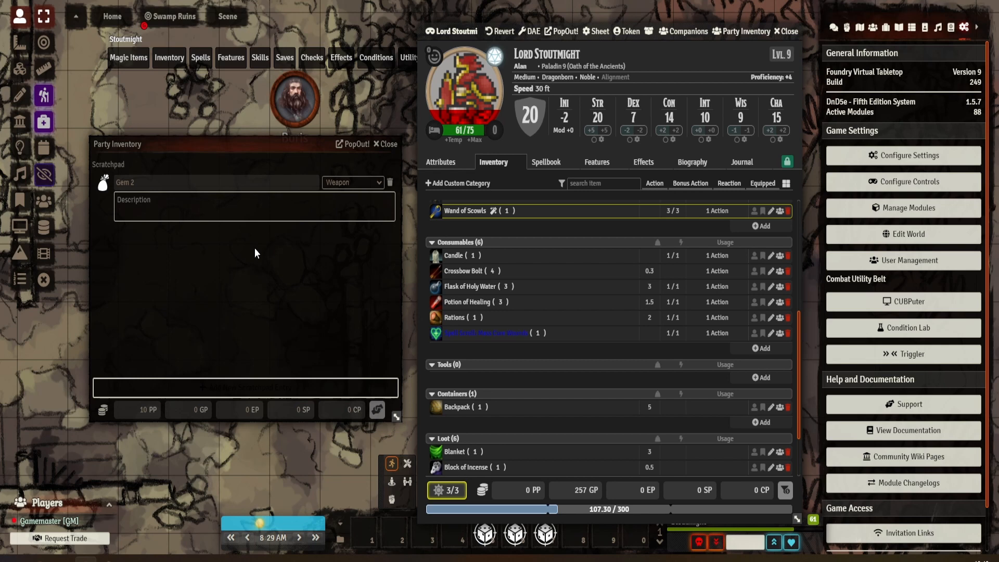
- Put the 2 in the gem item's name in parentheses as its quantity and split the item into two
click(171, 185)
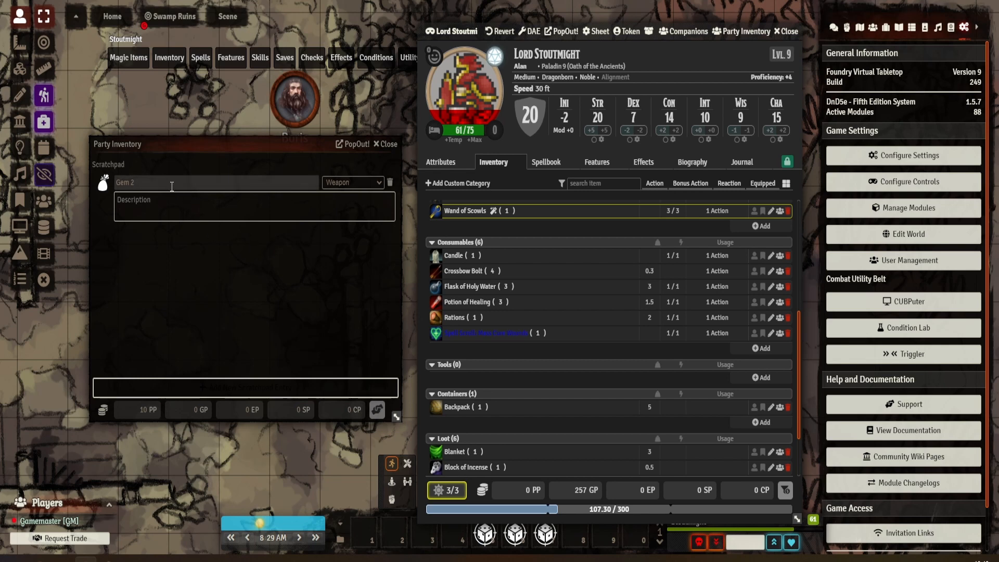
text())
key(Left)
key(Left)
key(Return)
click(316, 182)
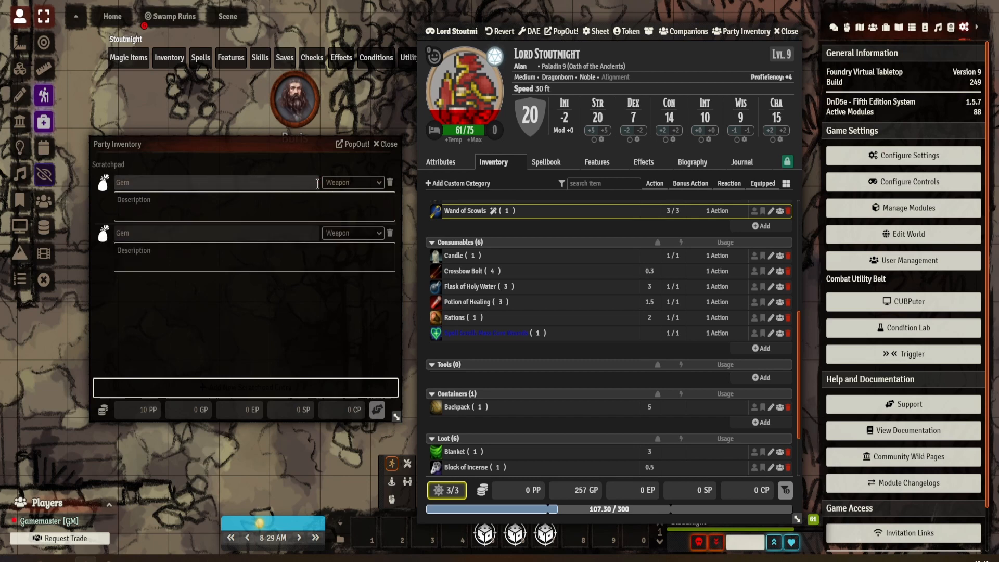
- Delete the second Gem entry and make the remaining one a Loot item named "3 Gem"
click(390, 233)
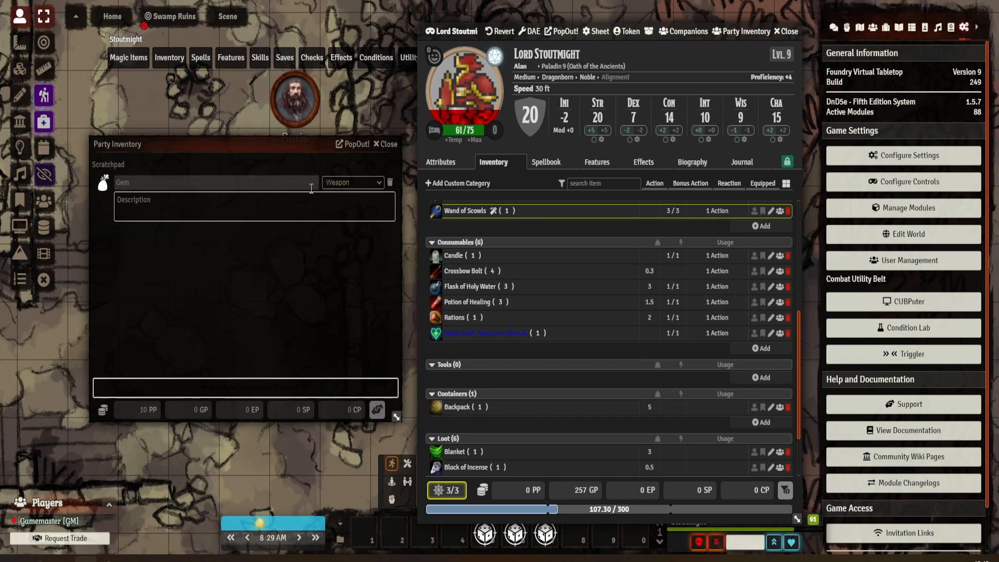
click(377, 185)
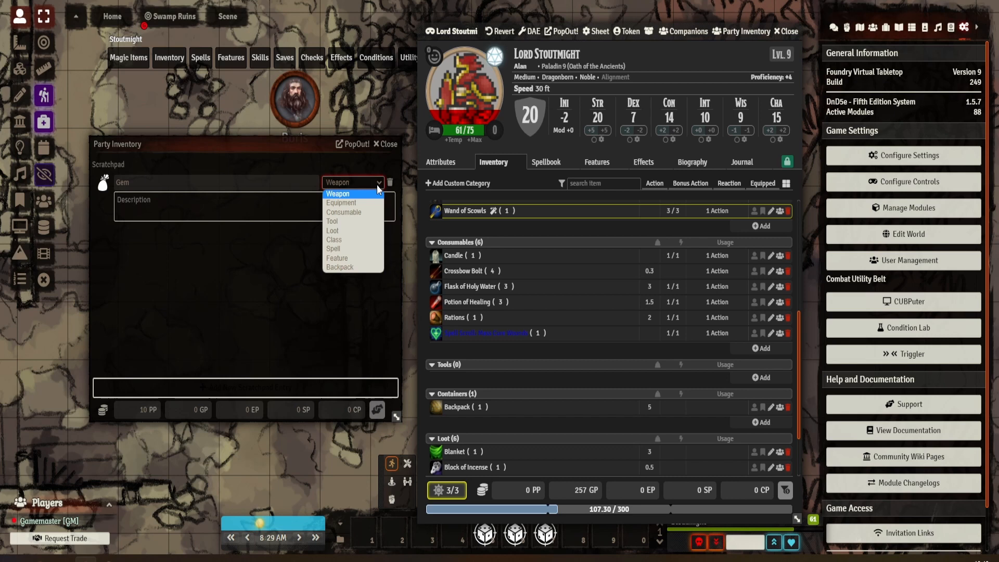
click(341, 230)
click(150, 185)
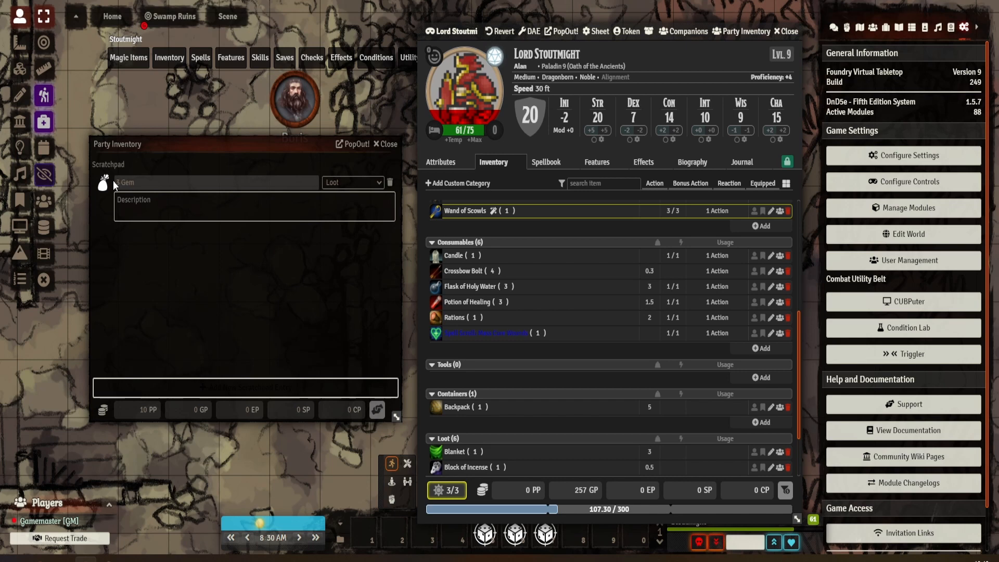
click(149, 207)
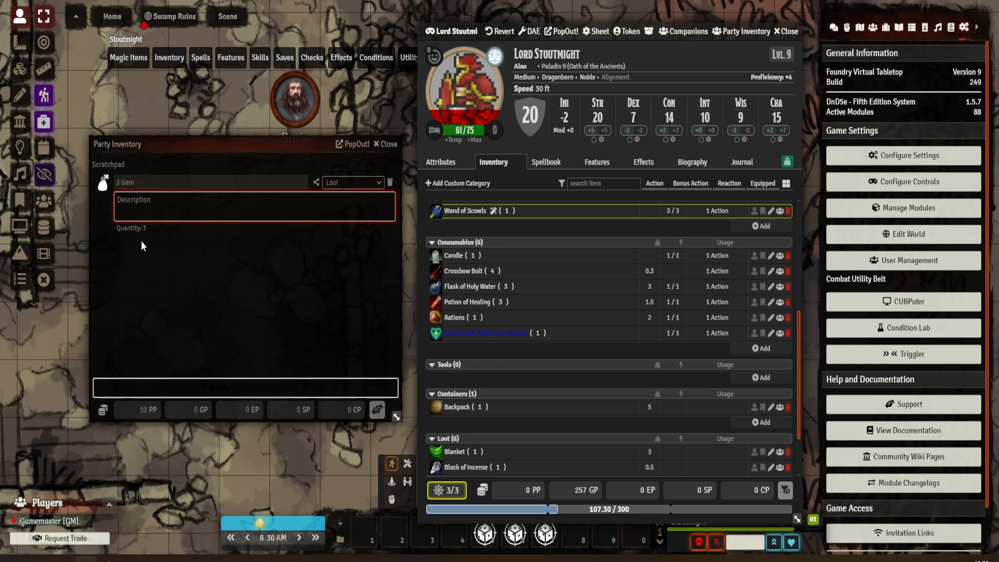
- Split one gem off the 3 Gem entry and delete the split-off Gem
click(316, 184)
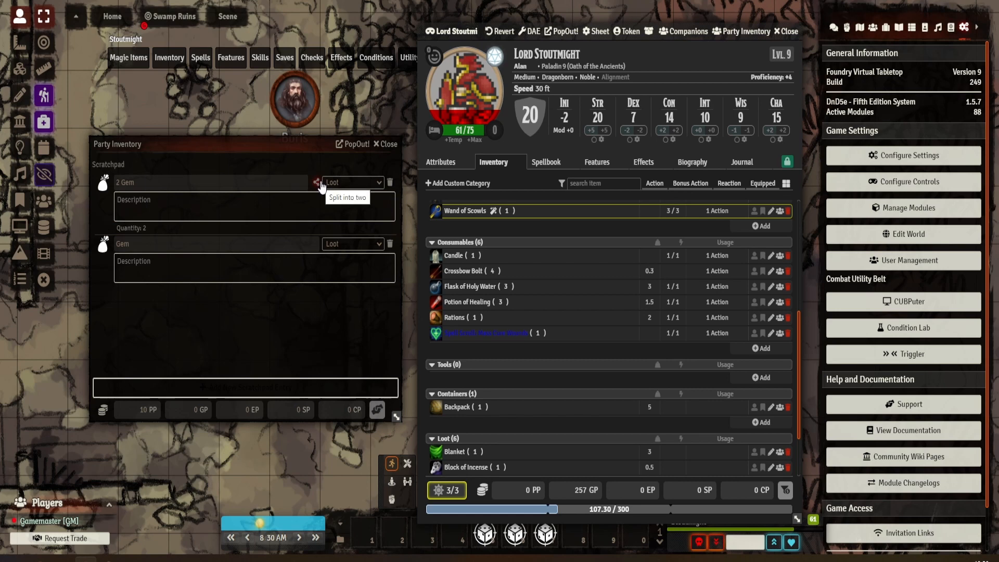
click(390, 244)
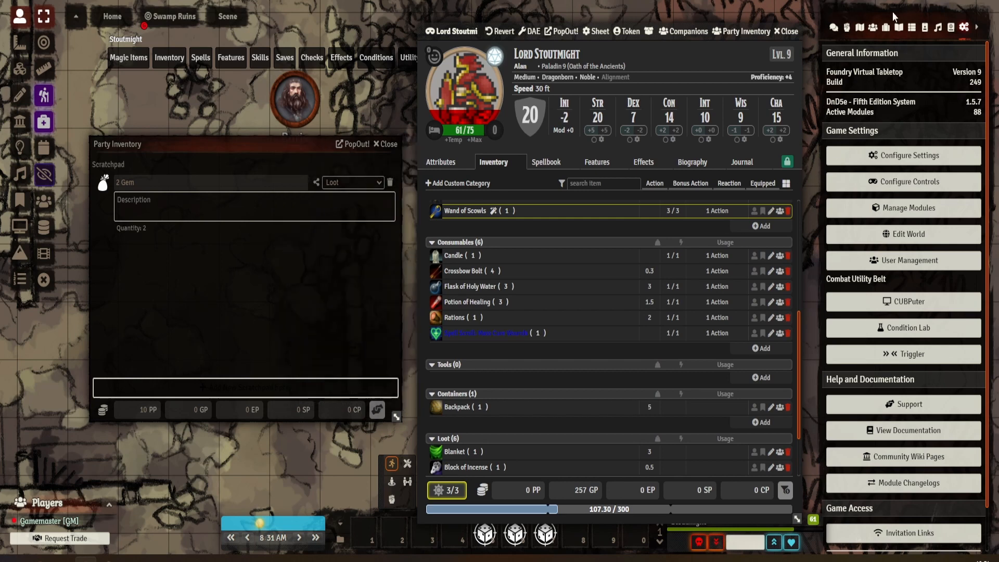
- Delete the Gemstones loot from the inventory of the Party actor in Player Characters and close its sheet
click(873, 30)
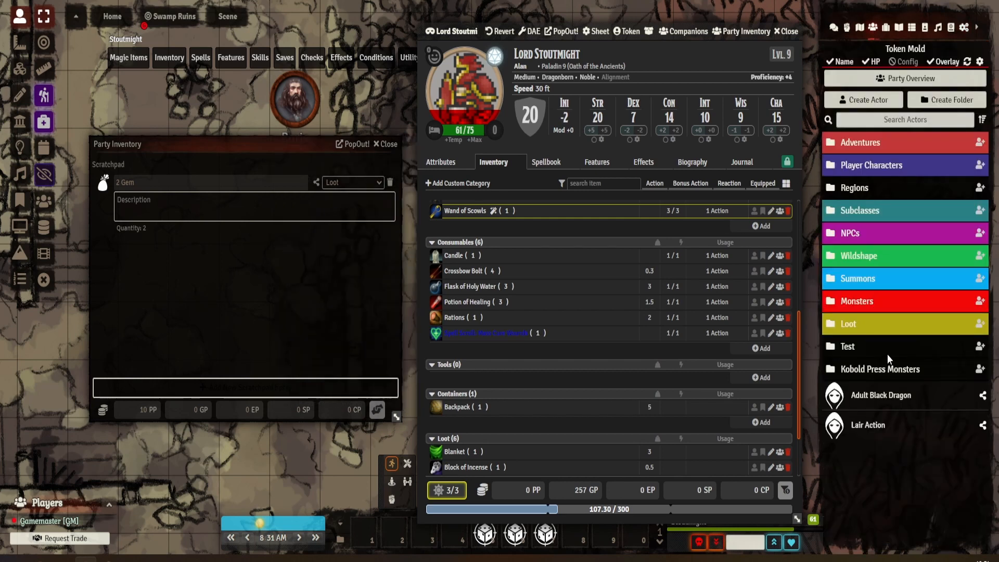
click(869, 165)
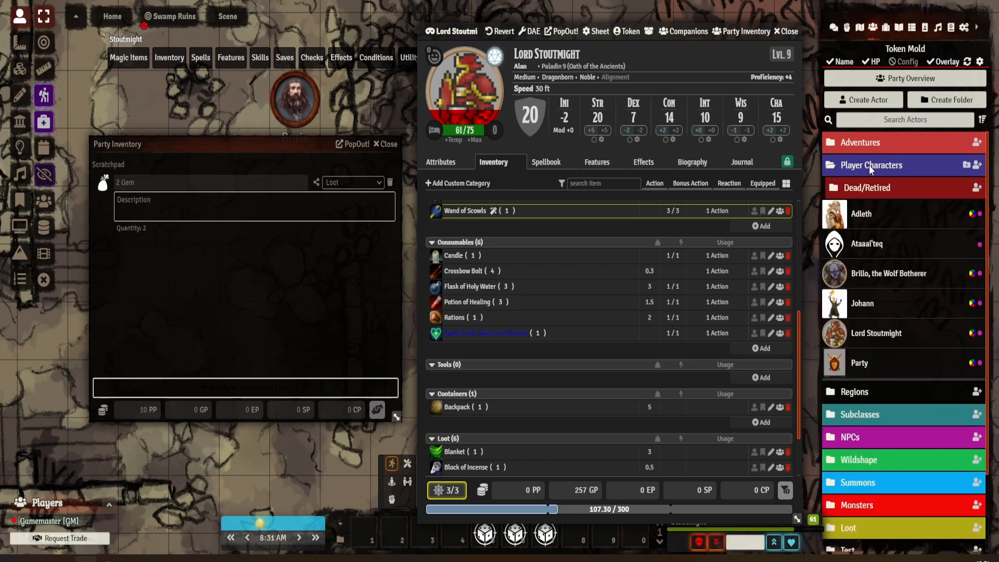
click(857, 364)
click(383, 168)
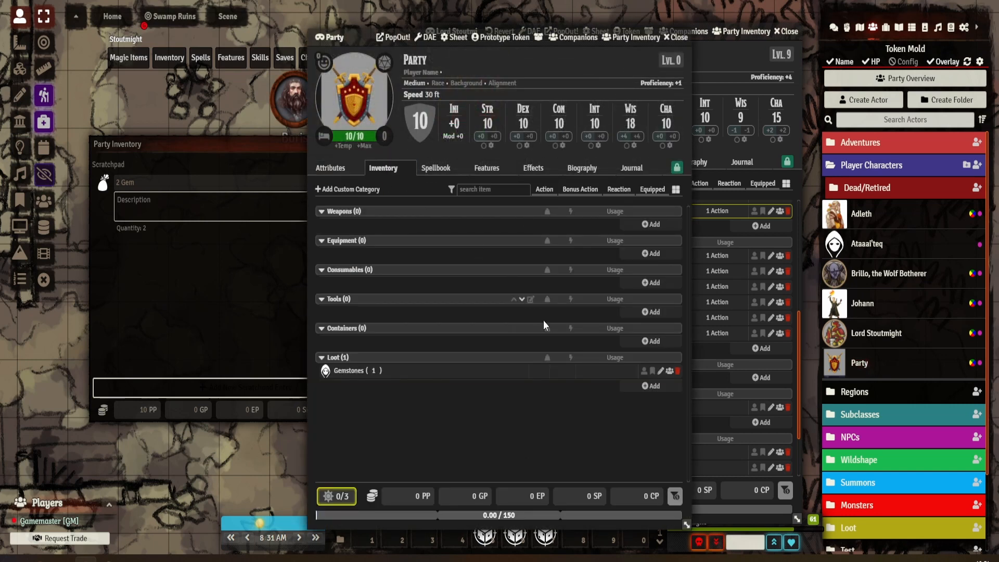
click(677, 371)
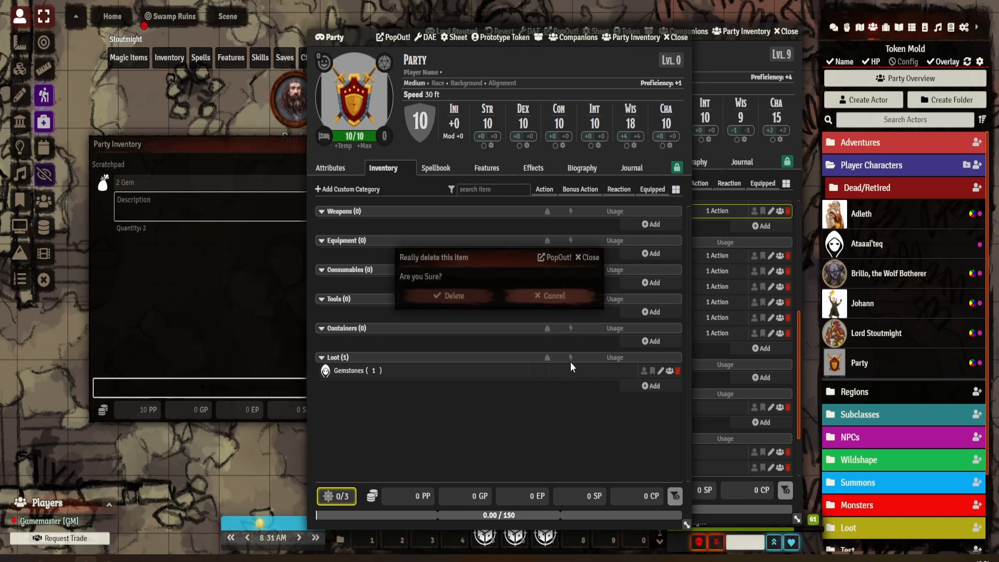
click(468, 296)
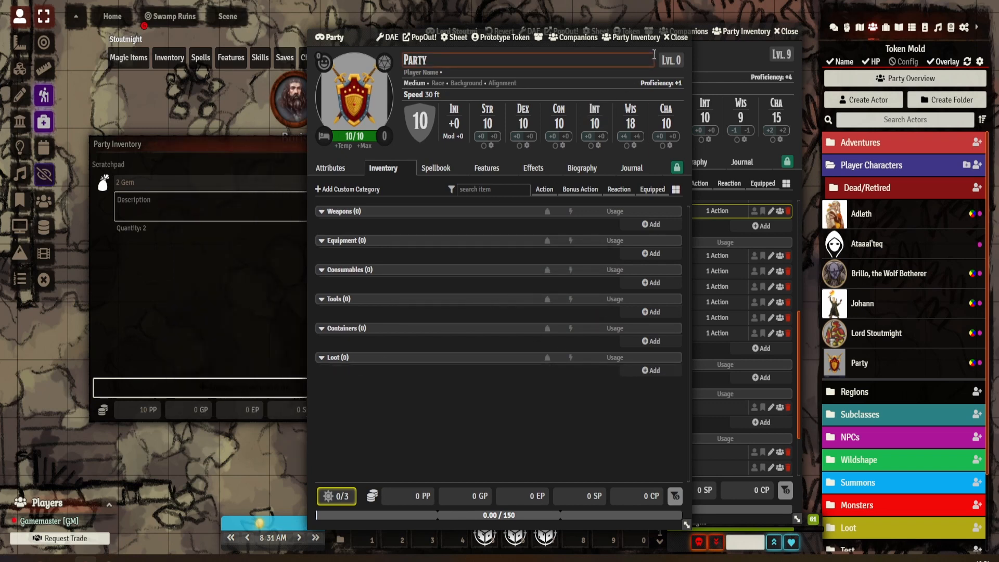
click(677, 38)
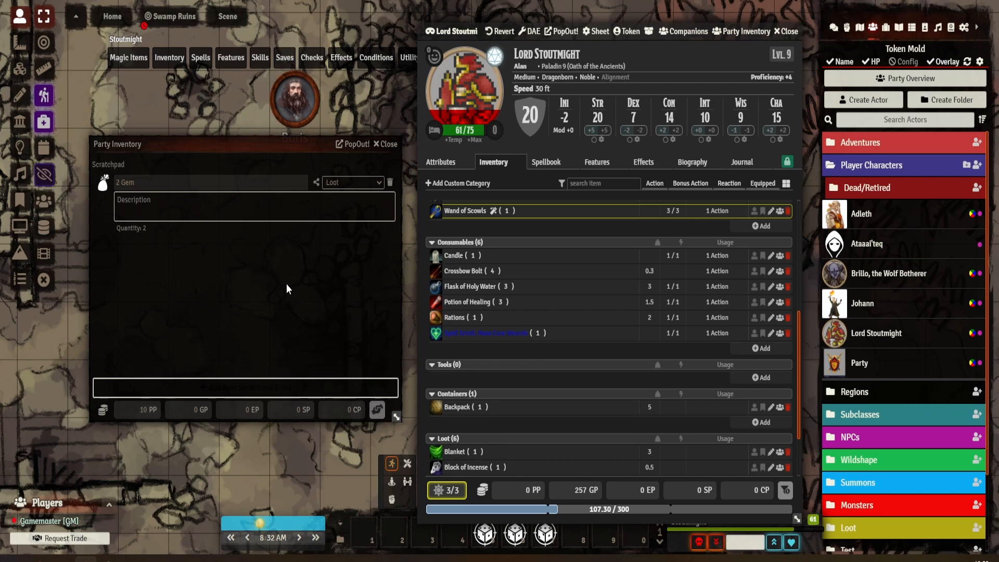
- Delete the 2 Gem entry from the scratchpad and close the Party Inventory and Stoutmight's sheet
click(390, 182)
click(388, 145)
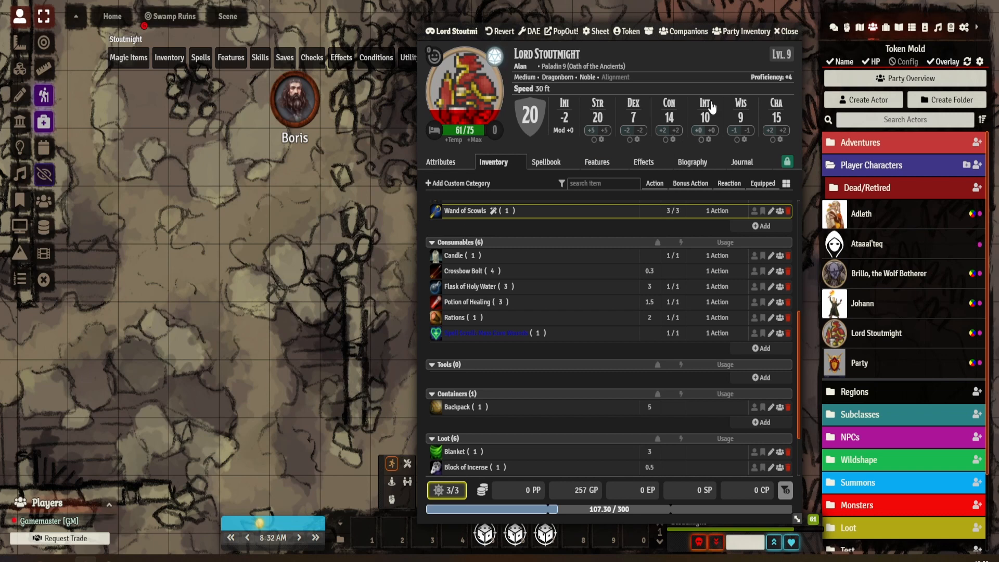
click(791, 32)
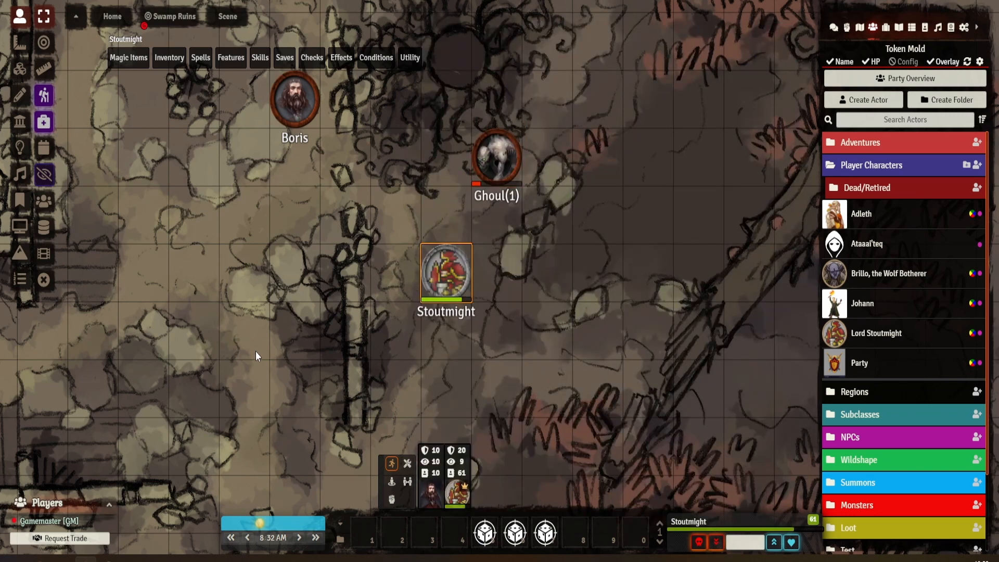